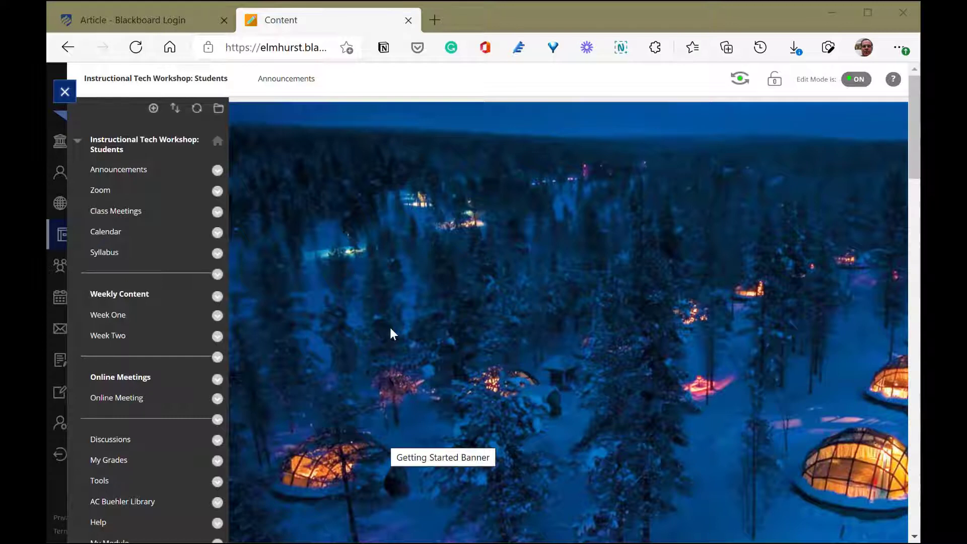
- Open the course's Zoom meetings and start the Weekly Session meeting
{"action": "left_click", "coordinate": [103, 194]}
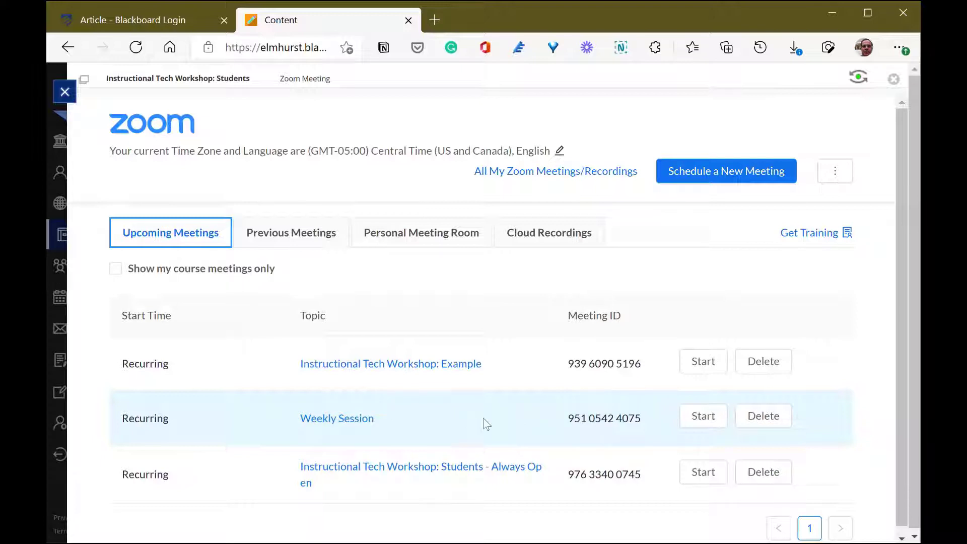
{"action": "left_click", "coordinate": [704, 416]}
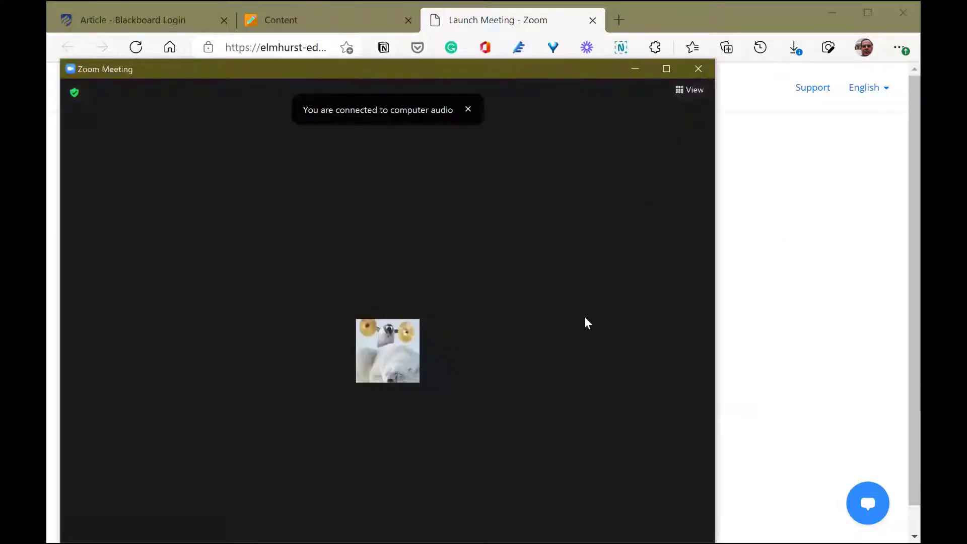
- Reposition the meeting window so its controls are reachable, unmute the microphone and turn on the camera
{"action": "mouse_move", "coordinate": [561, 72]}
{"action": "left_mouse_down"}
{"action": "mouse_move", "coordinate": [567, 50]}
{"action": "mouse_move", "coordinate": [560, 167]}
{"action": "mouse_move", "coordinate": [542, 175]}
{"action": "mouse_move", "coordinate": [553, 87]}
{"action": "mouse_move", "coordinate": [568, 64]}
{"action": "left_mouse_up"}
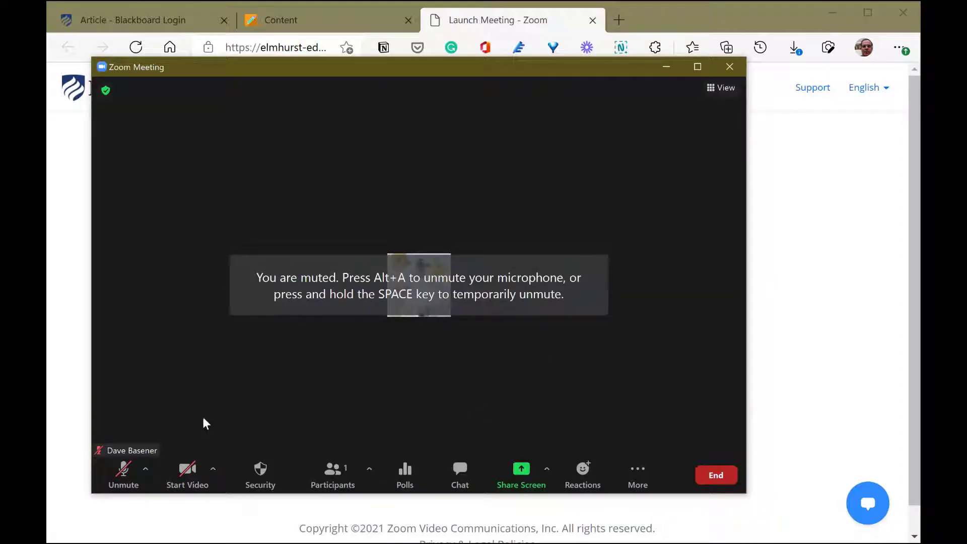
{"action": "left_click", "coordinate": [125, 470]}
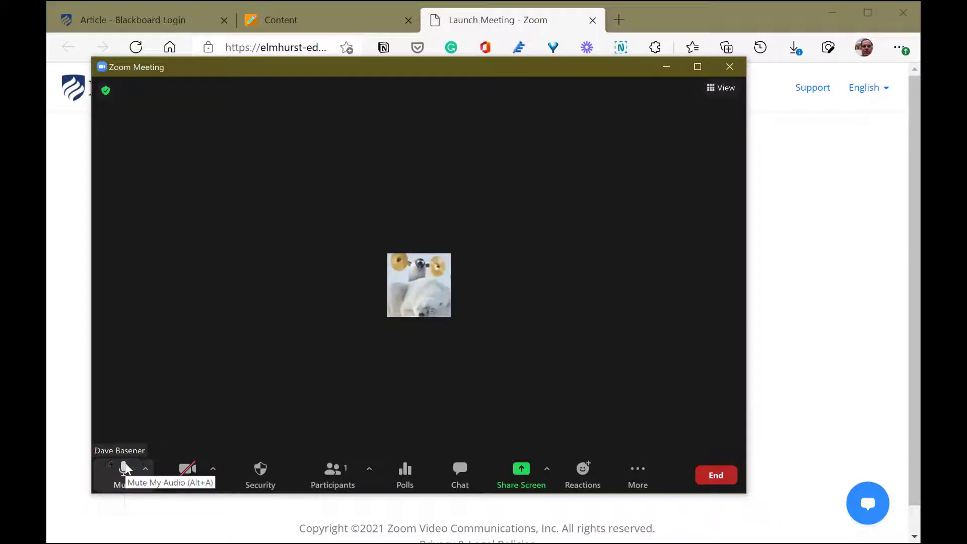
{"action": "left_click", "coordinate": [189, 472]}
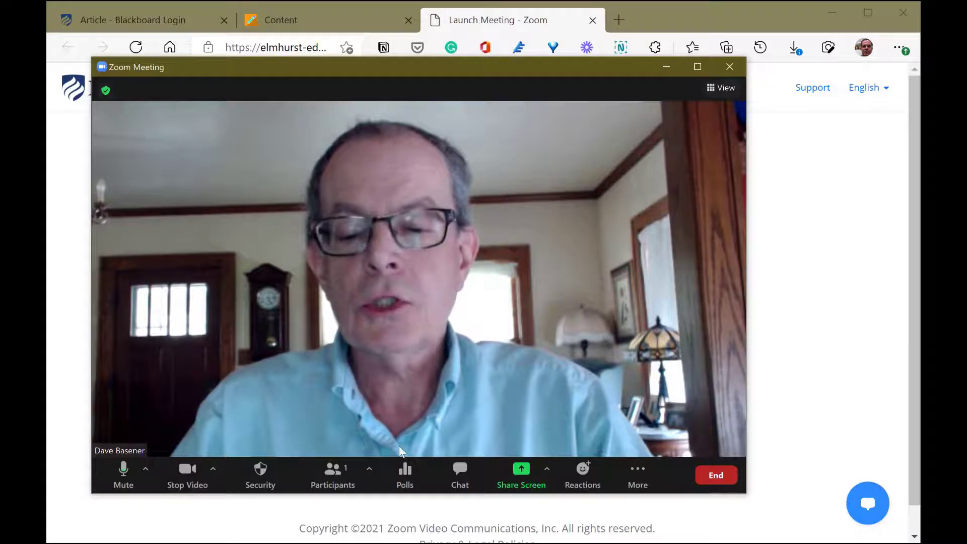
- Record the meeting to the cloud and stop the recording when the session is over
{"action": "left_click", "coordinate": [641, 473]}
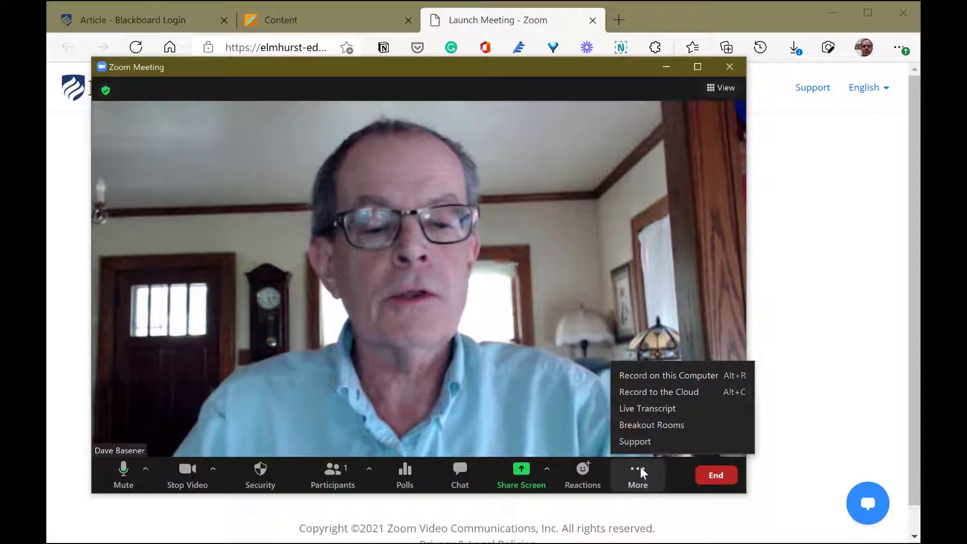
{"action": "left_click", "coordinate": [660, 392]}
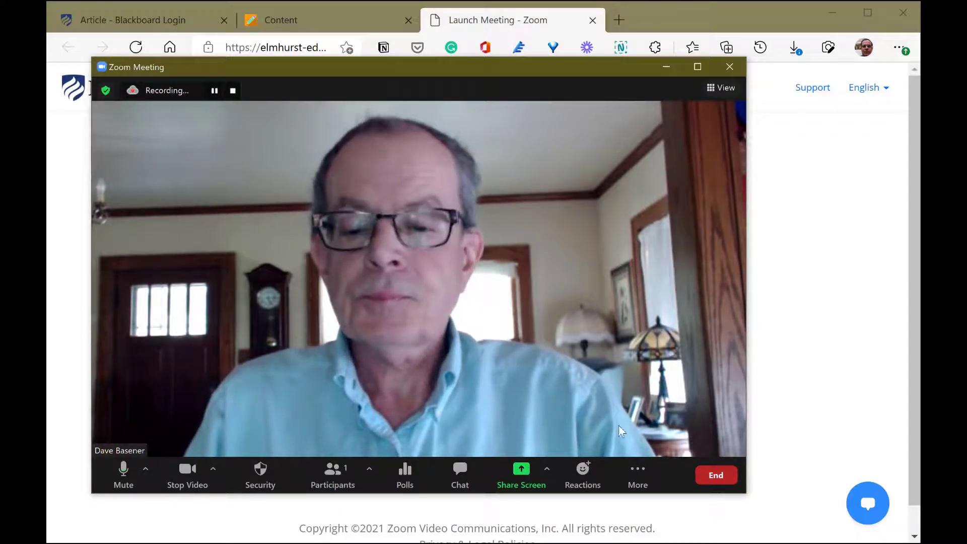
{"action": "left_click", "coordinate": [234, 89]}
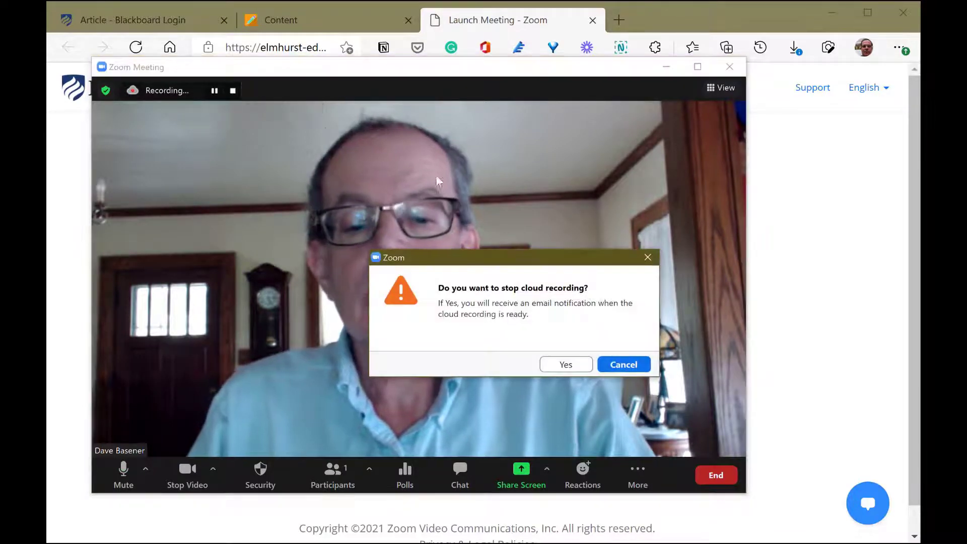
{"action": "left_click", "coordinate": [566, 364]}
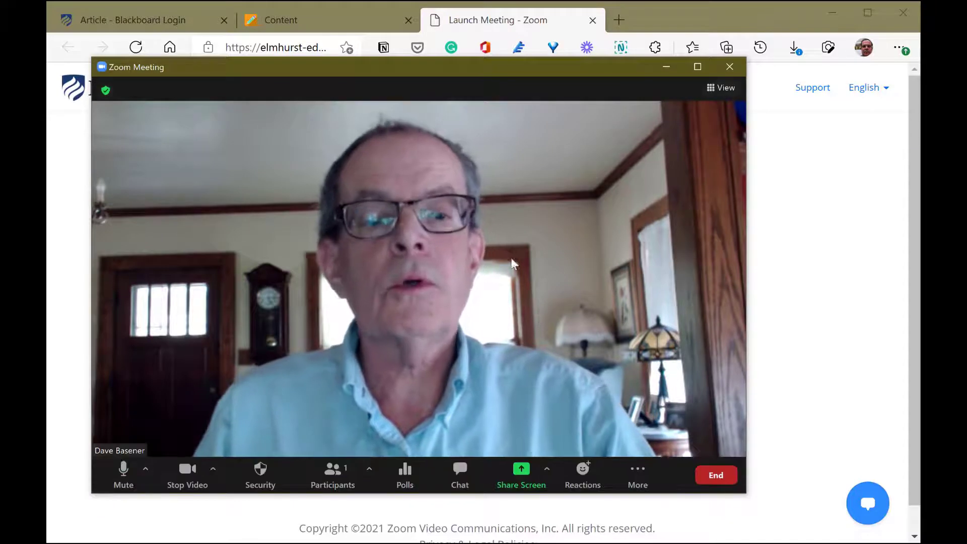
- End the meeting for all participants and close the Zoom client window
{"action": "left_click", "coordinate": [715, 479]}
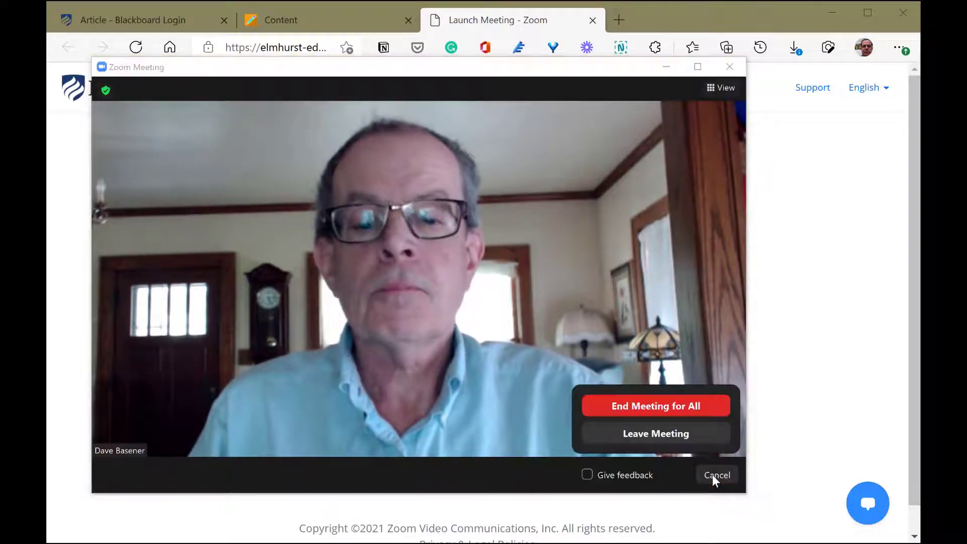
{"action": "left_click", "coordinate": [645, 408]}
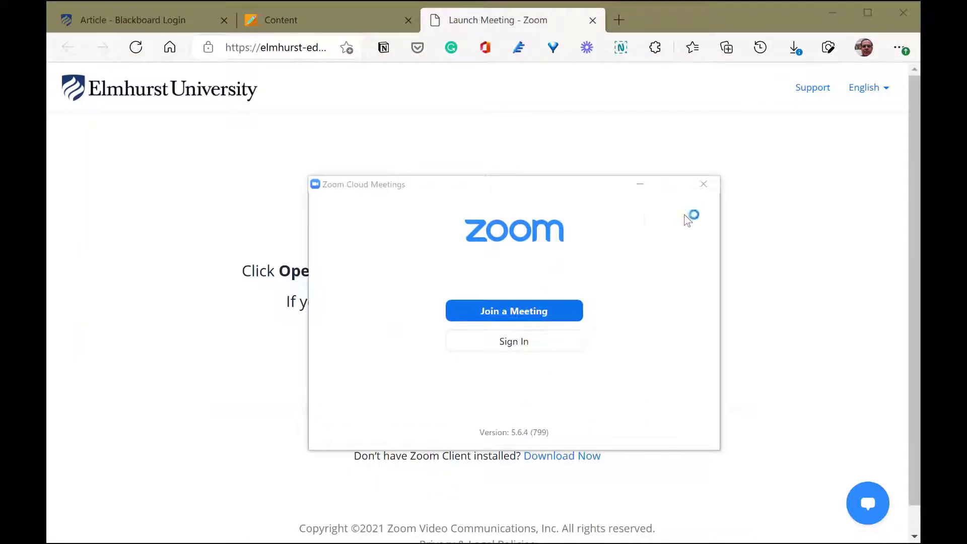
{"action": "left_click", "coordinate": [704, 184]}
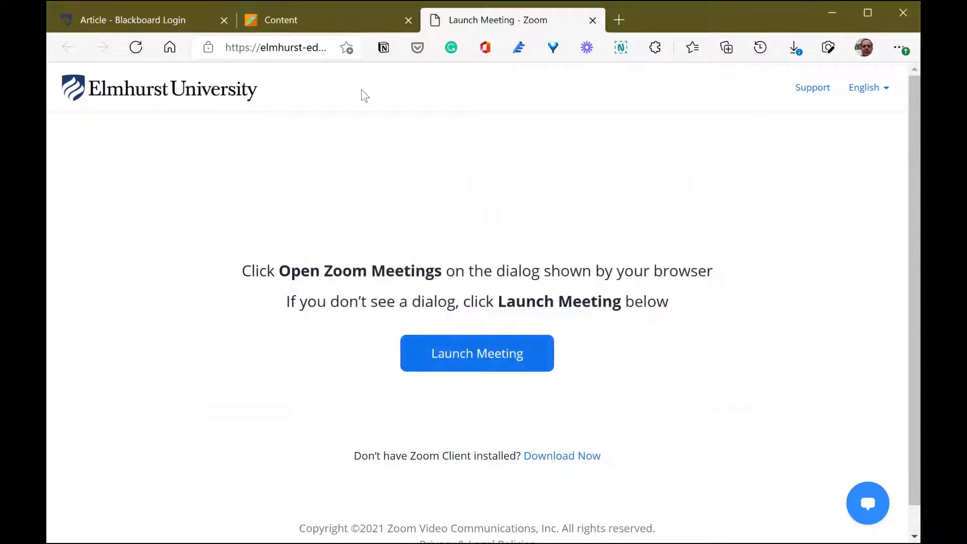
- Return to the Blackboard course, reload its Zoom tool and show the cloud recordings
{"action": "left_click", "coordinate": [285, 21]}
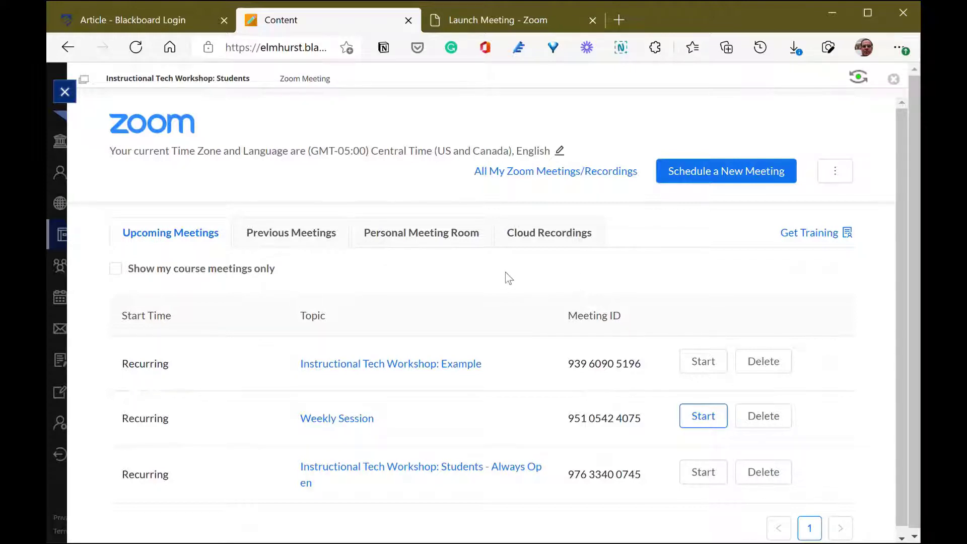
{"action": "left_click", "coordinate": [538, 233]}
{"action": "left_click", "coordinate": [139, 82]}
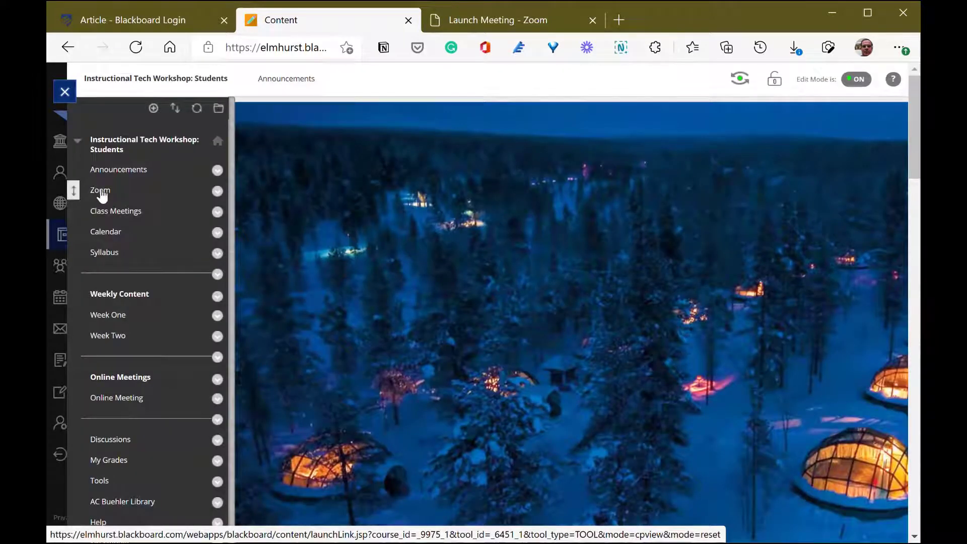
{"action": "left_click", "coordinate": [101, 191]}
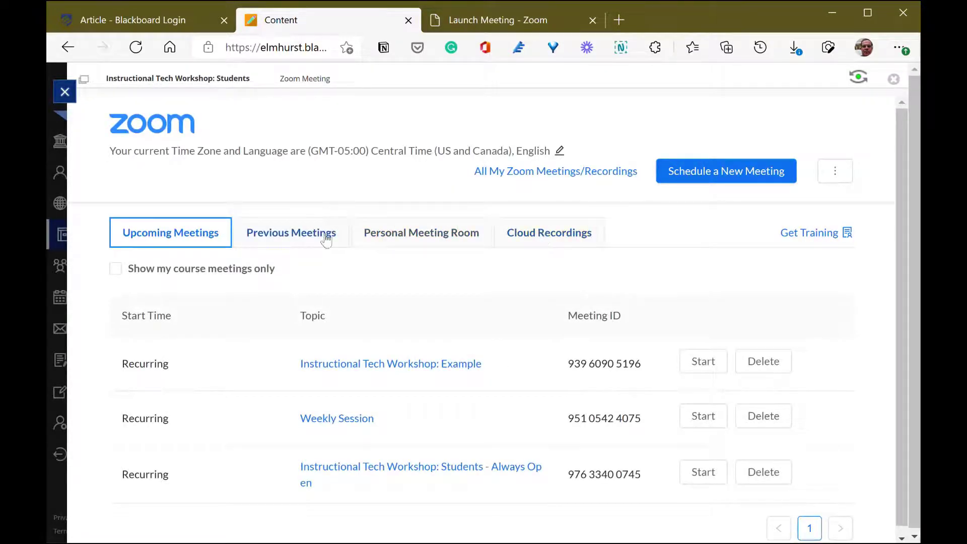
{"action": "left_click", "coordinate": [535, 238]}
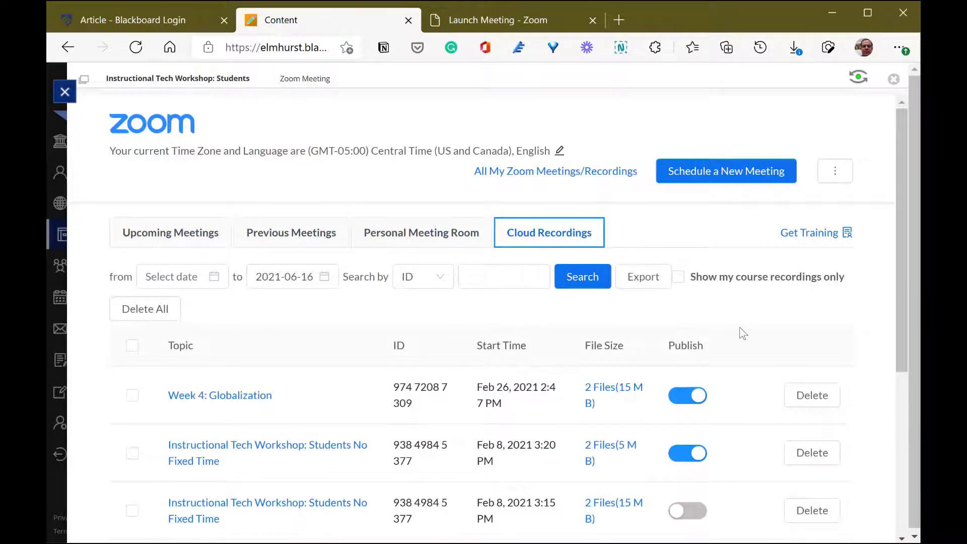
- Look through the course's cloud recordings and their publish settings for the new session and any unpublished recording
{"action": "scroll", "coordinate": [740, 330], "scroll_direction": "down", "scroll_amount": 4}
{"action": "scroll", "coordinate": [740, 328], "scroll_direction": "down", "scroll_amount": 2}
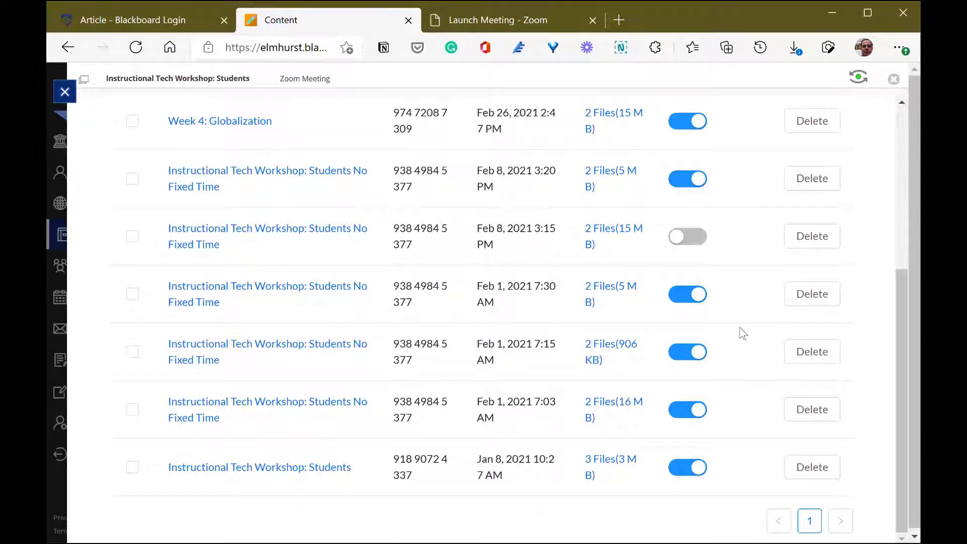
{"action": "scroll", "coordinate": [740, 333], "scroll_direction": "up", "scroll_amount": 5}
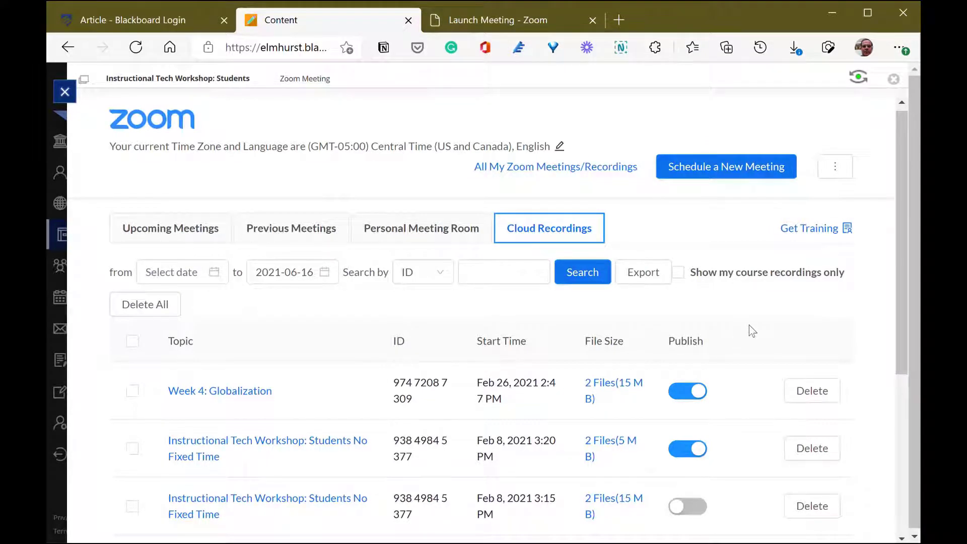
{"action": "scroll", "coordinate": [753, 328], "scroll_direction": "down", "scroll_amount": 3}
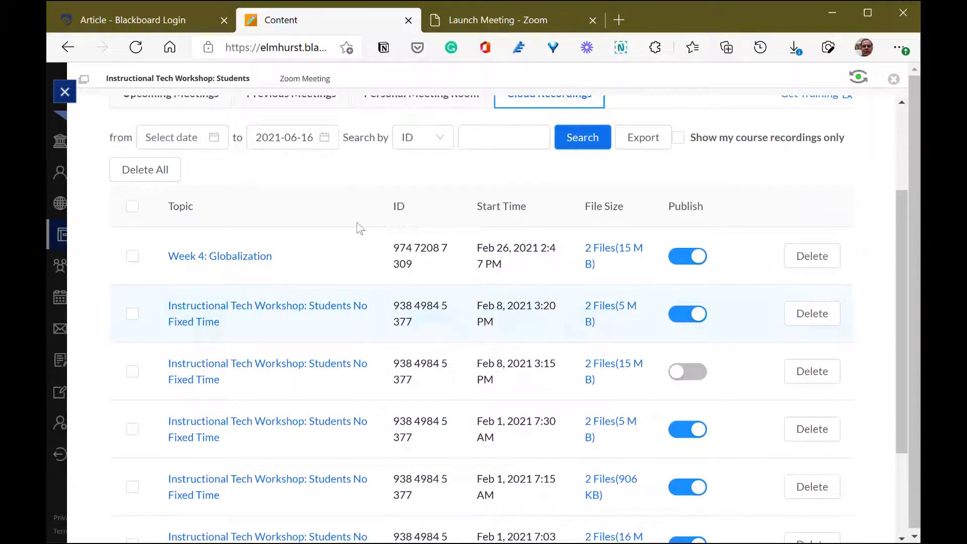
{"action": "scroll", "coordinate": [482, 203], "scroll_direction": "up", "scroll_amount": 3}
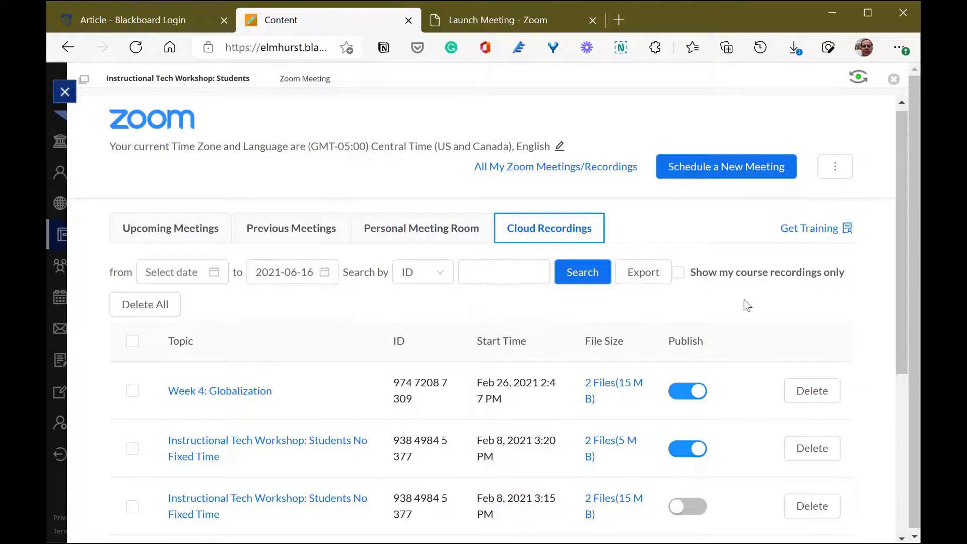
{"action": "scroll", "coordinate": [753, 328], "scroll_direction": "down", "scroll_amount": 1}
{"action": "scroll", "coordinate": [755, 335], "scroll_direction": "down", "scroll_amount": 1}
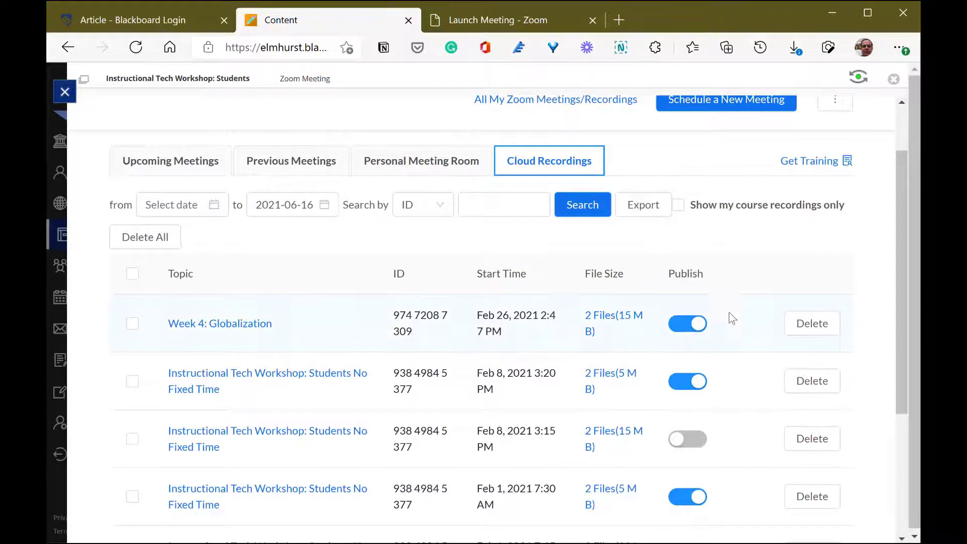
{"action": "scroll", "coordinate": [753, 309], "scroll_direction": "down", "scroll_amount": 1}
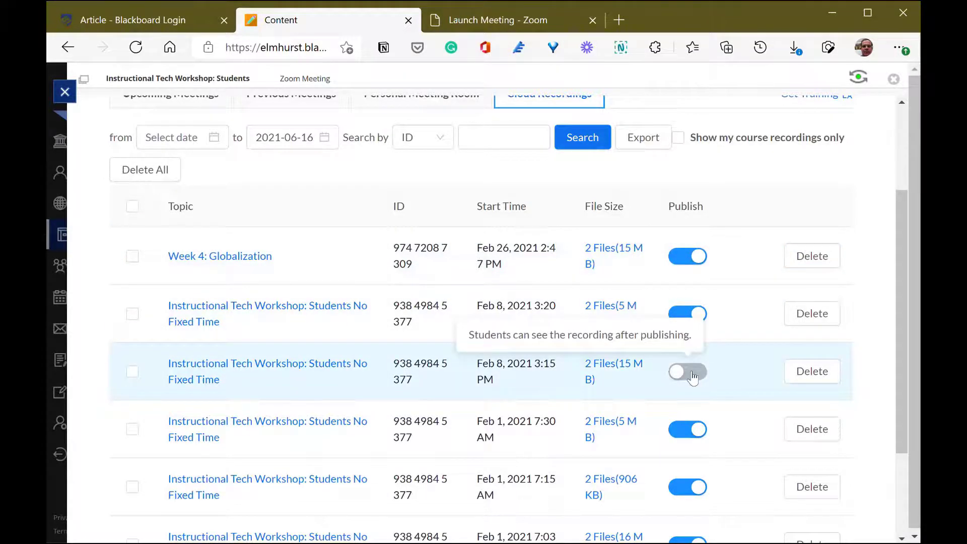
- View the details of the Feb 8, 2021 3:15 PM recording and return to the course recordings list
{"action": "left_click", "coordinate": [257, 369]}
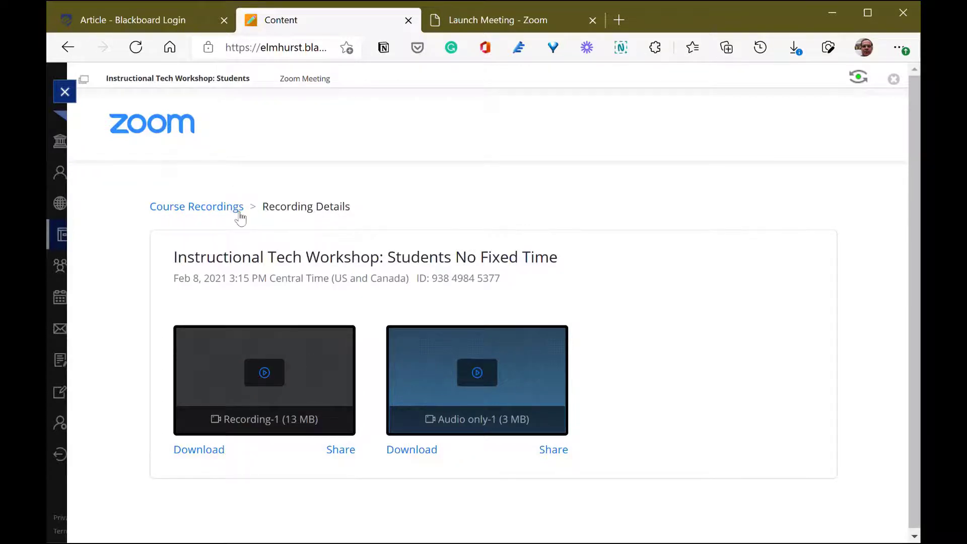
{"action": "left_click", "coordinate": [222, 208]}
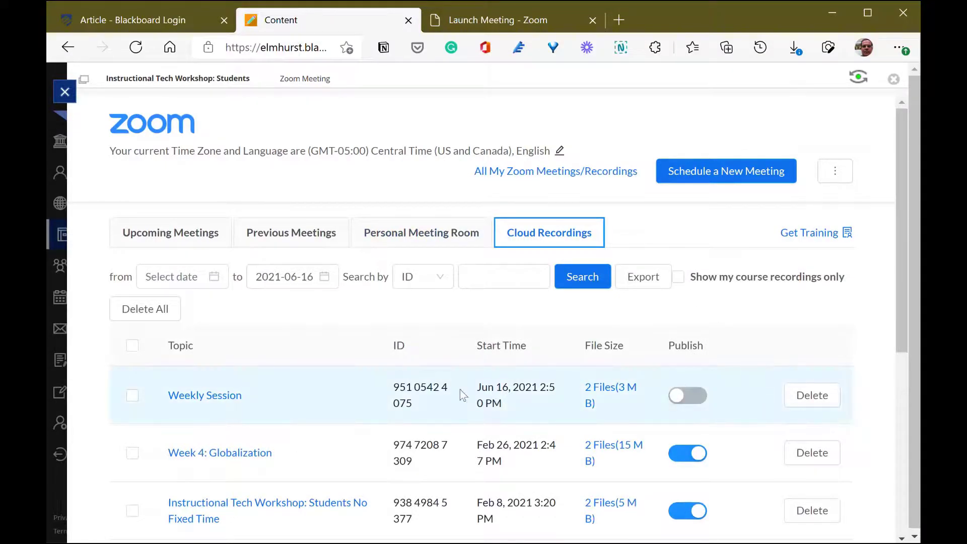
- Check the files of the Jun 16, 2021 Weekly Session recording and publish it for students
{"action": "left_click", "coordinate": [216, 395]}
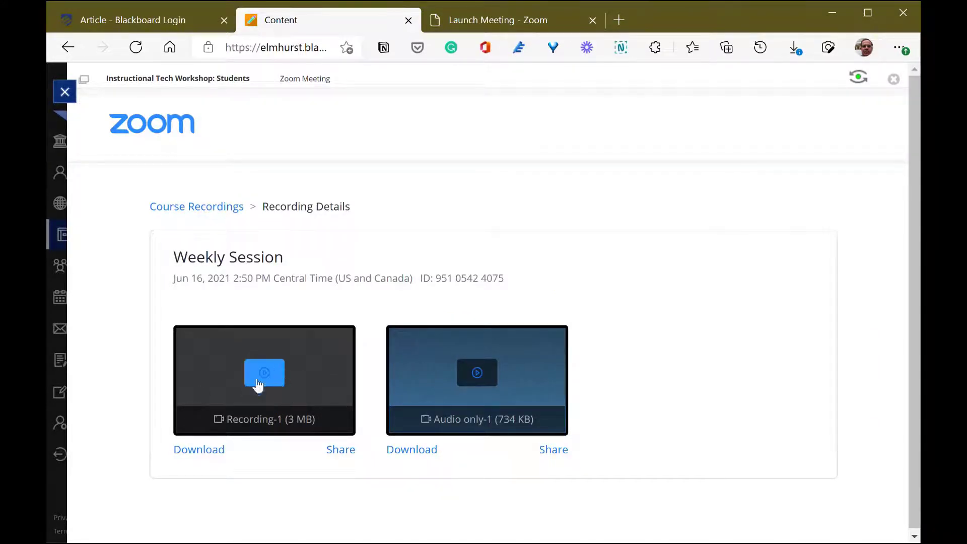
{"action": "left_click", "coordinate": [217, 207]}
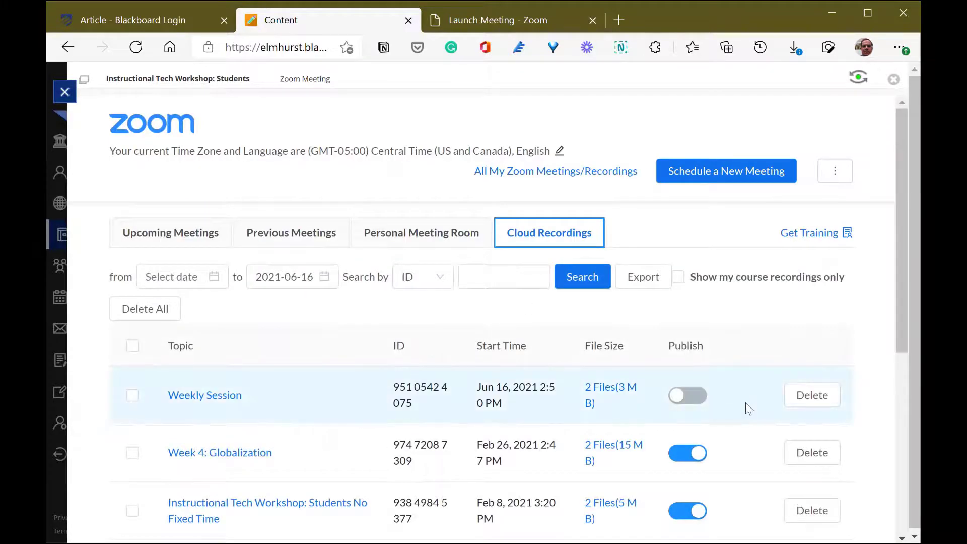
{"action": "left_click", "coordinate": [694, 399]}
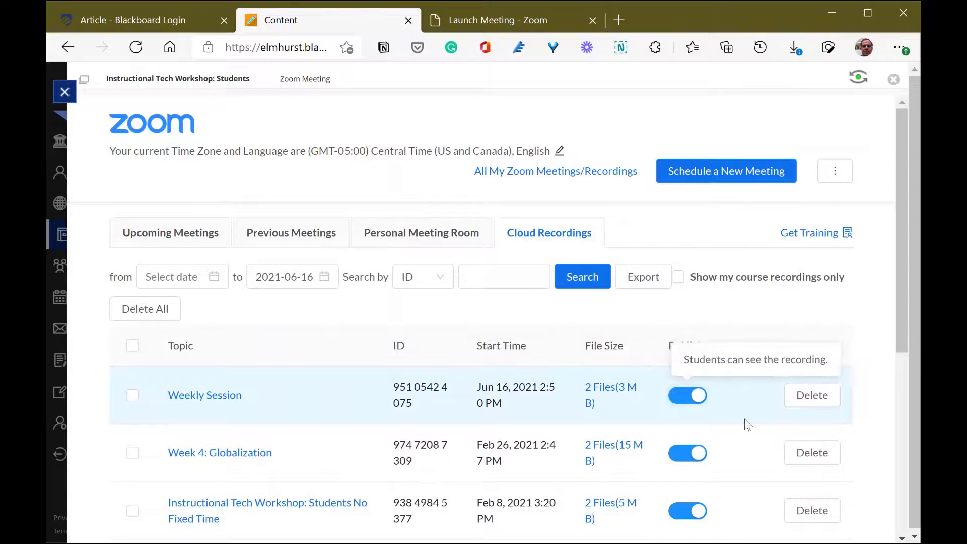
- Delete the unpublished Feb 8, 2021 3:15 PM recording, moving all its files to trash
{"action": "scroll", "coordinate": [746, 424], "scroll_direction": "down", "scroll_amount": 3}
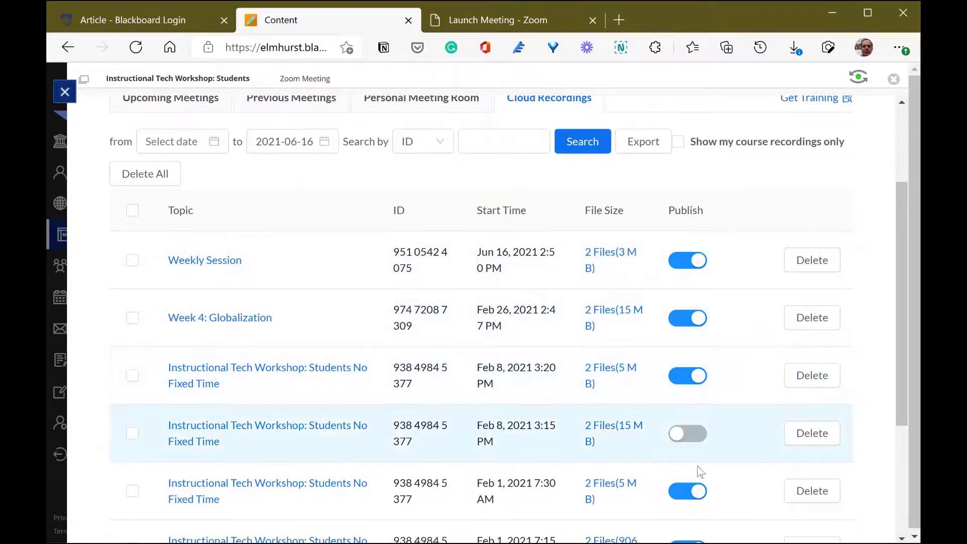
{"action": "left_click", "coordinate": [815, 433]}
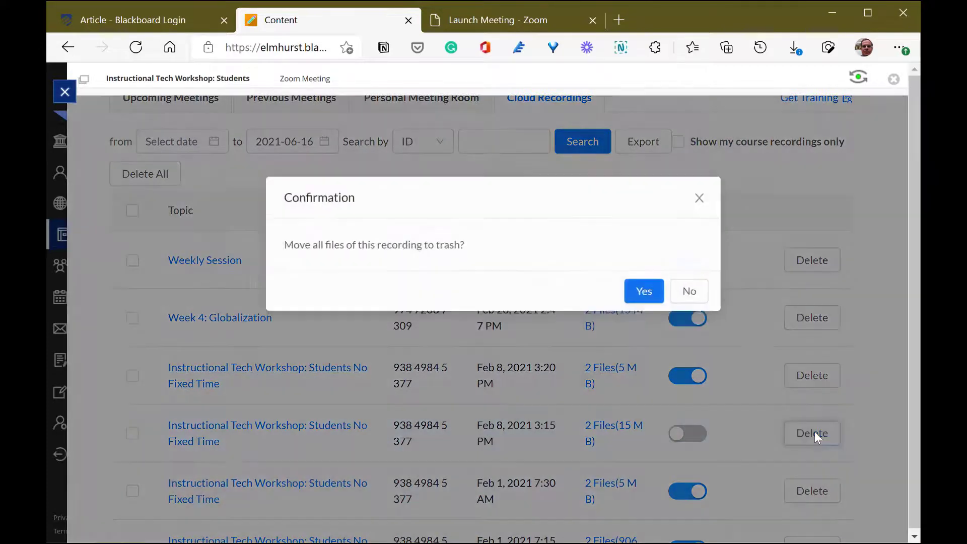
{"action": "left_click", "coordinate": [644, 289]}
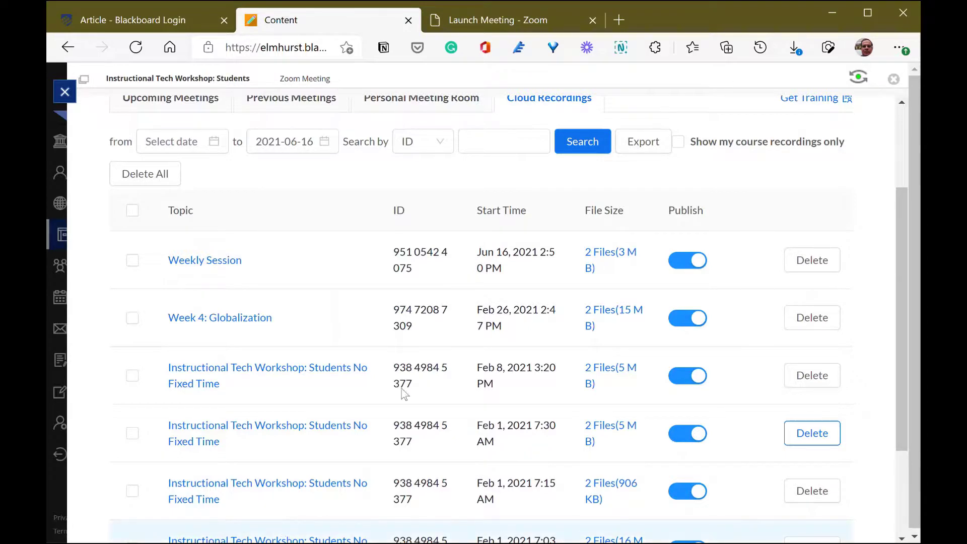
- Preview the course as a student, check the cloud recordings in its Zoom tool and exit the preview
{"action": "scroll", "coordinate": [406, 380], "scroll_direction": "up", "scroll_amount": 3}
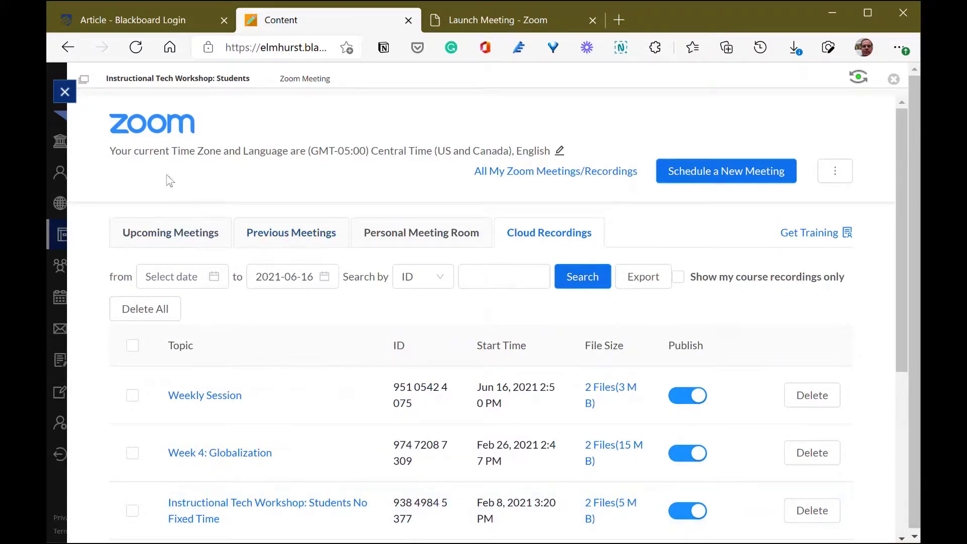
{"action": "left_click", "coordinate": [182, 82]}
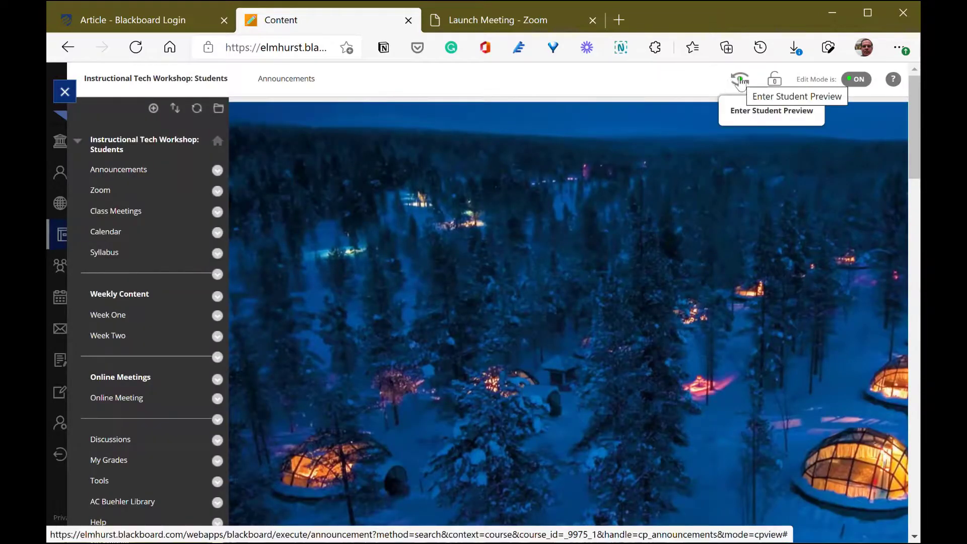
{"action": "left_click", "coordinate": [740, 80]}
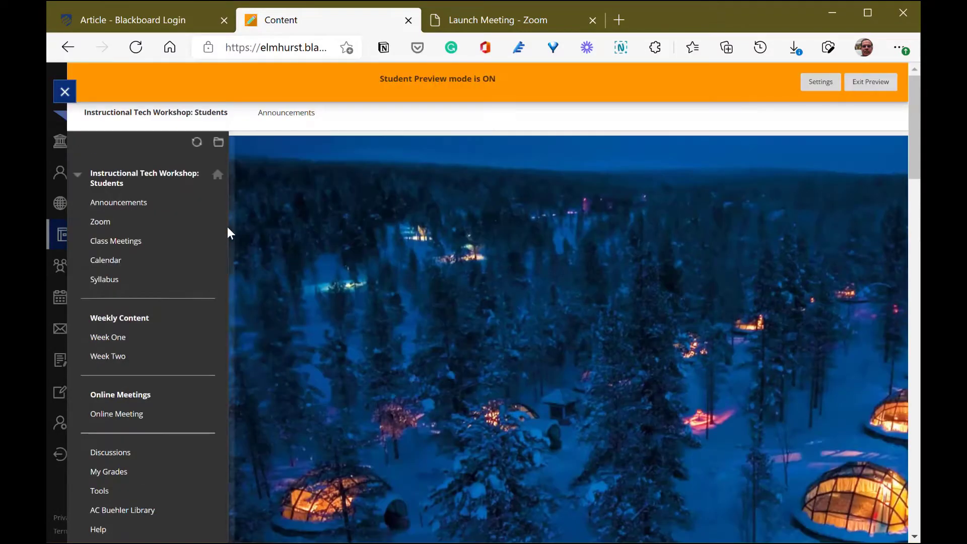
{"action": "left_click", "coordinate": [100, 222]}
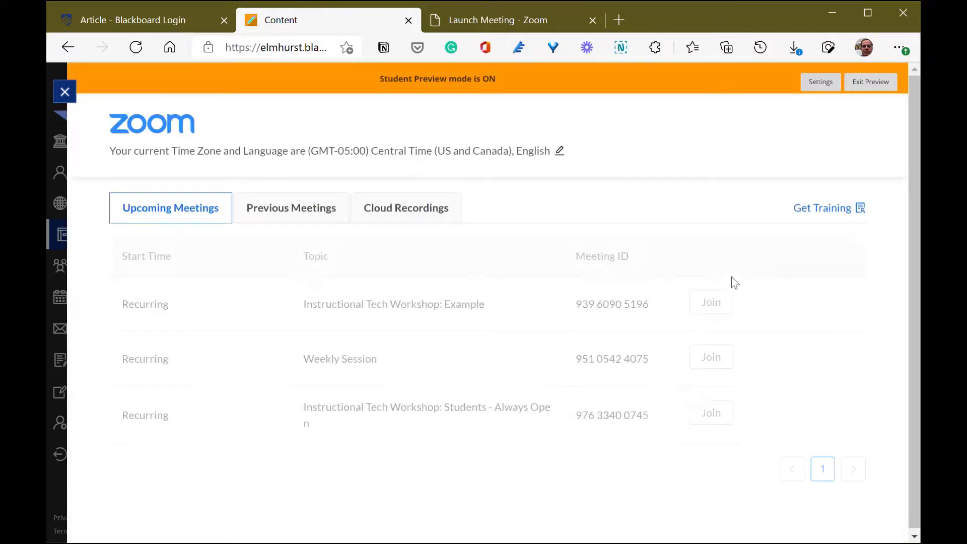
{"action": "left_click", "coordinate": [415, 211]}
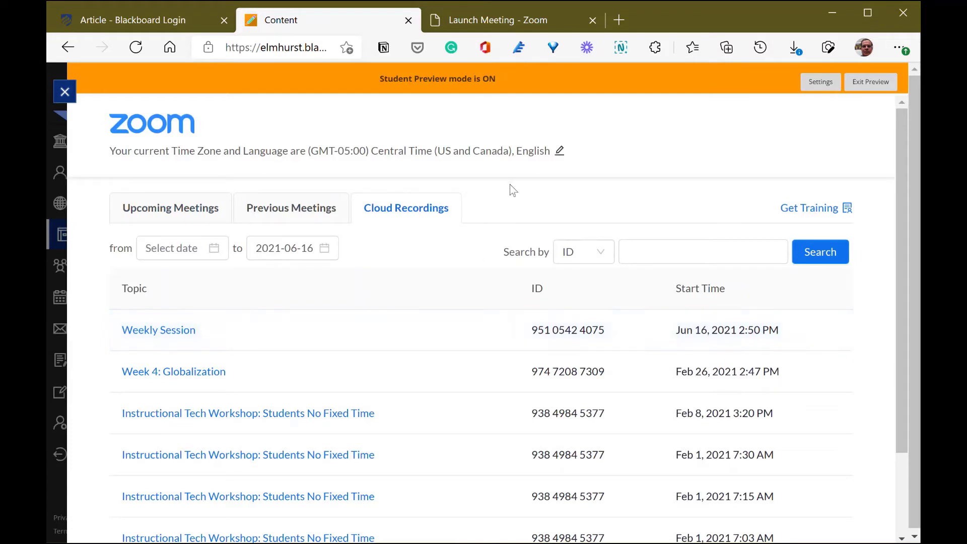
{"action": "left_click", "coordinate": [868, 82]}
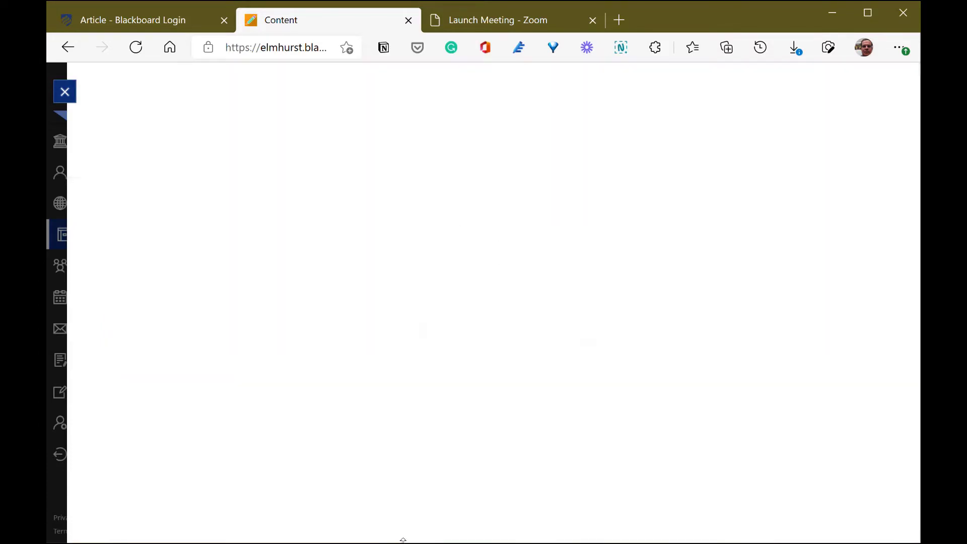